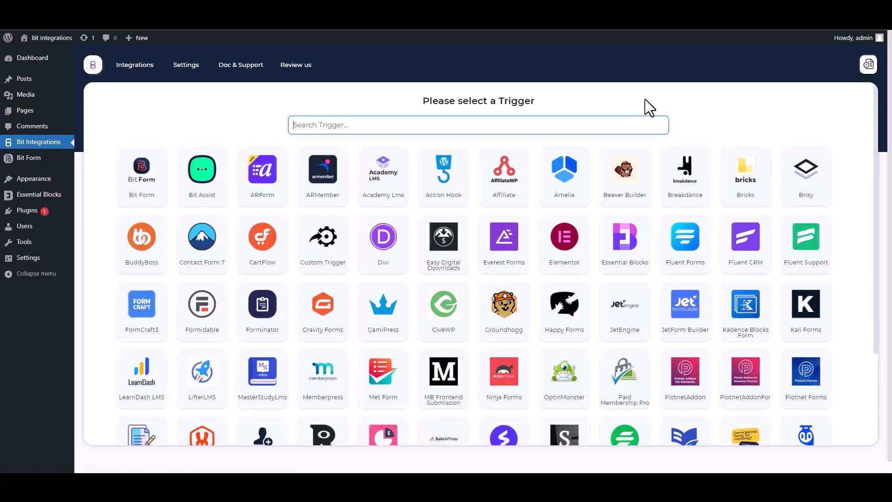
# Step: Search 'ess', pick Essential Blocks as the trigger and start fetching its form data
pyautogui.write('ess')
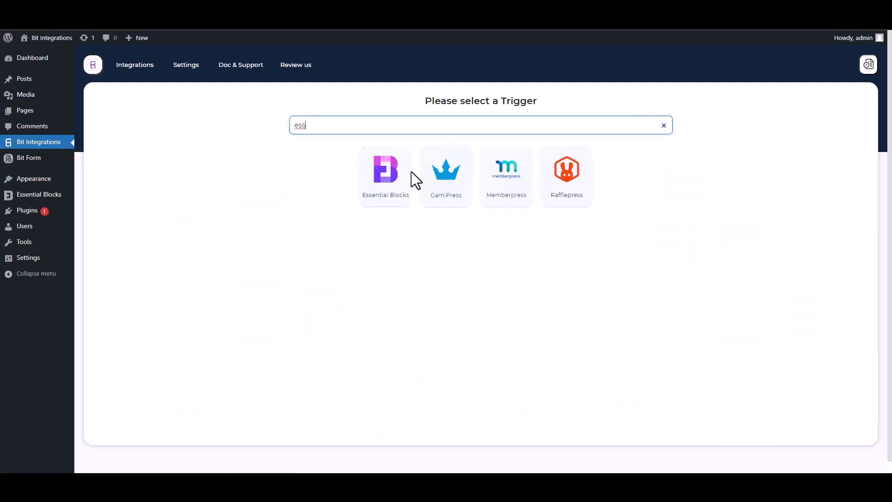
pyautogui.click(381, 200)
pyautogui.click(478, 217)
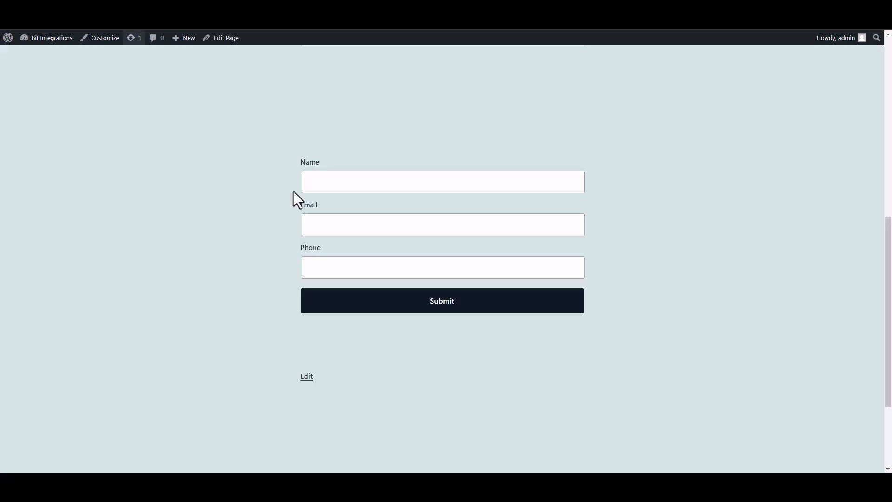
# Step: Submit a test entry (name 'test', a test email and phone), then return to Bit Integrations
pyautogui.click(382, 188)
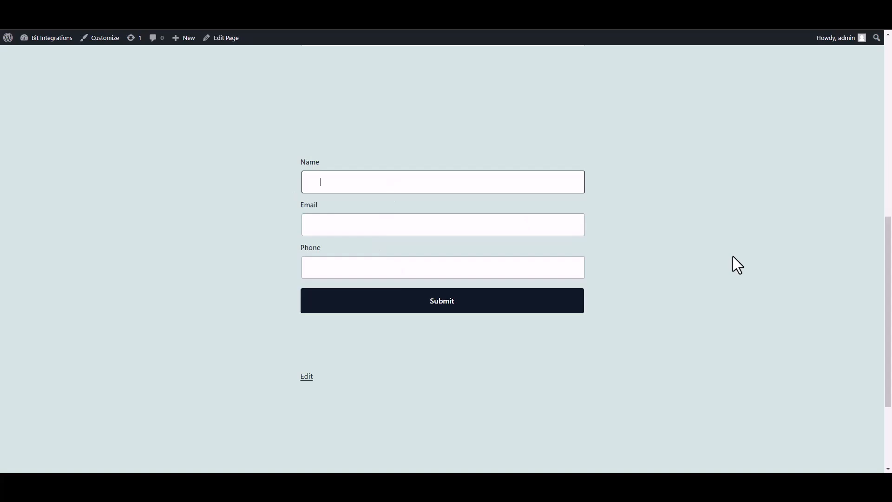
pyautogui.write('test')
pyautogui.click(533, 228)
pyautogui.write('test@')
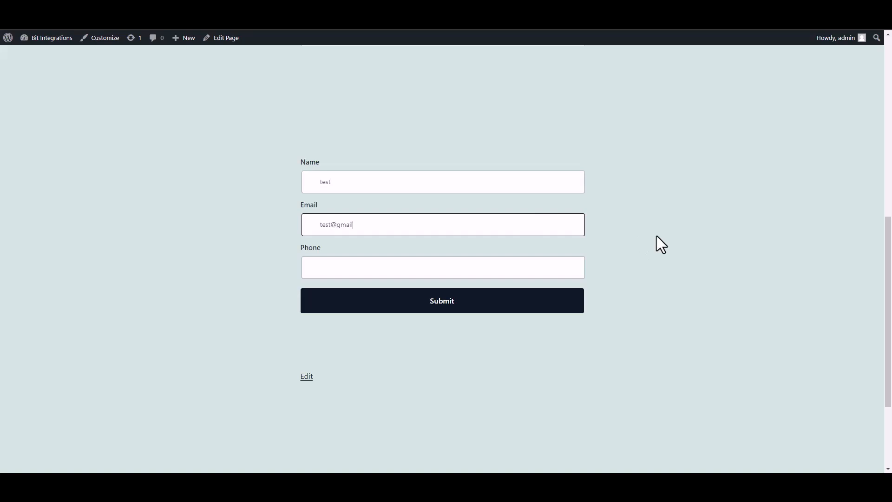
pyautogui.click(538, 272)
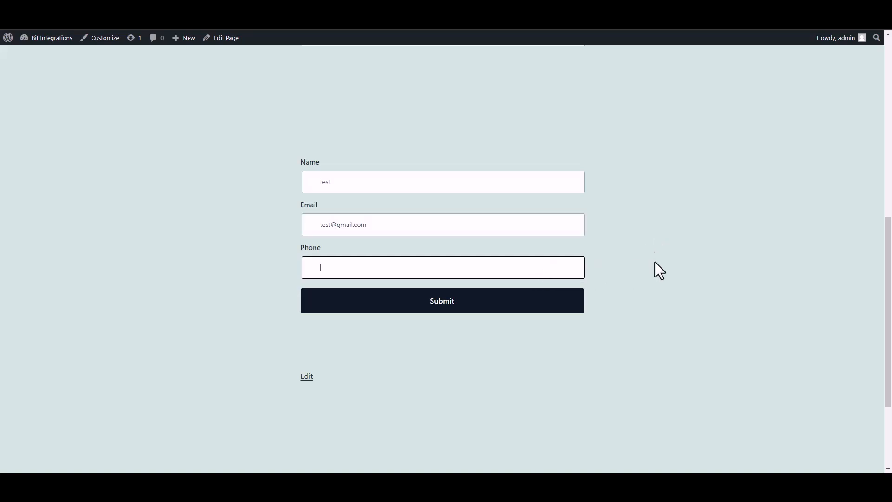
pyautogui.write('58566255')
pyautogui.click(569, 300)
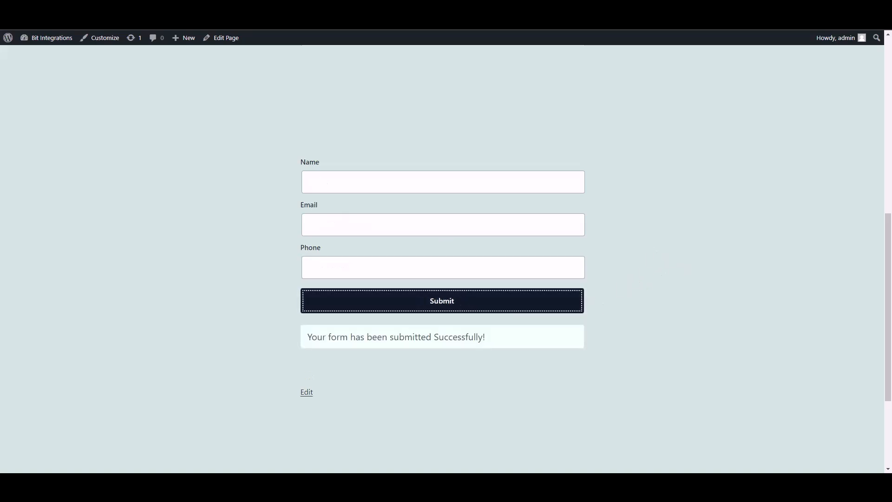
pyautogui.hotkey('ctrl', 'shift', 'Tab')
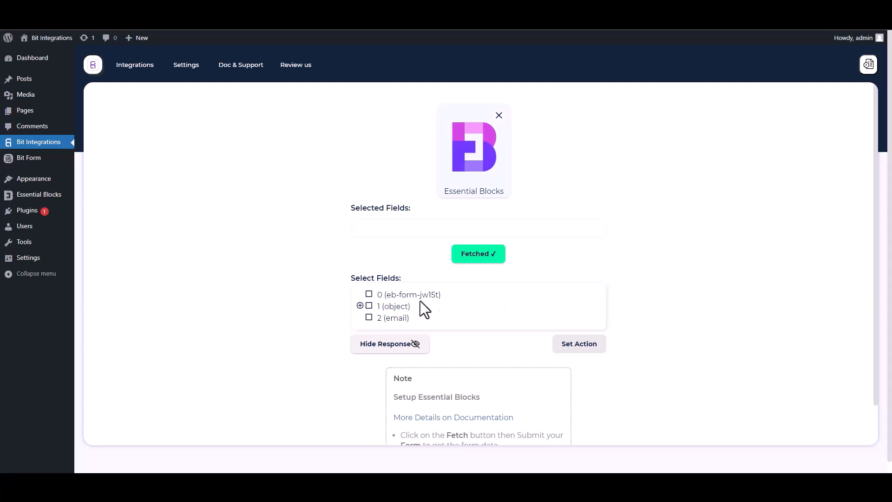
# Step: Select field 0 and the Name, Email and Phone sub-fields of object 1
pyautogui.moveTo(450, 298); pyautogui.dragTo(373, 295)
pyautogui.click(369, 295)
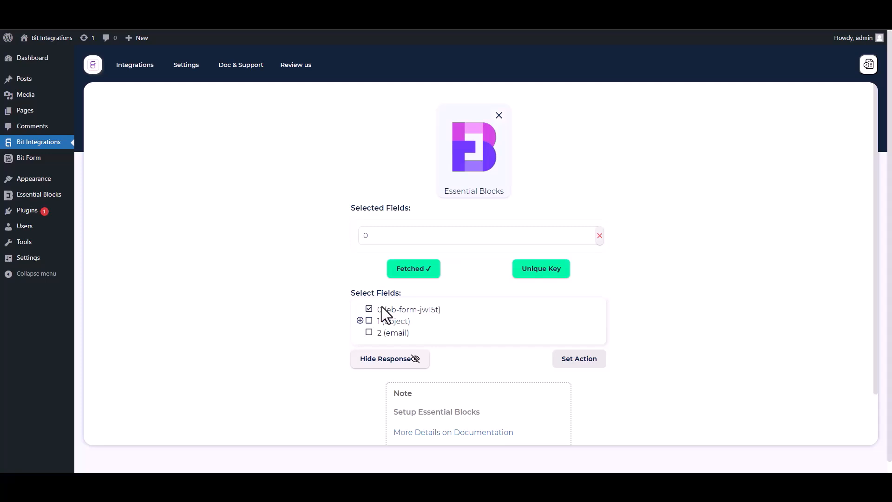
pyautogui.click(360, 321)
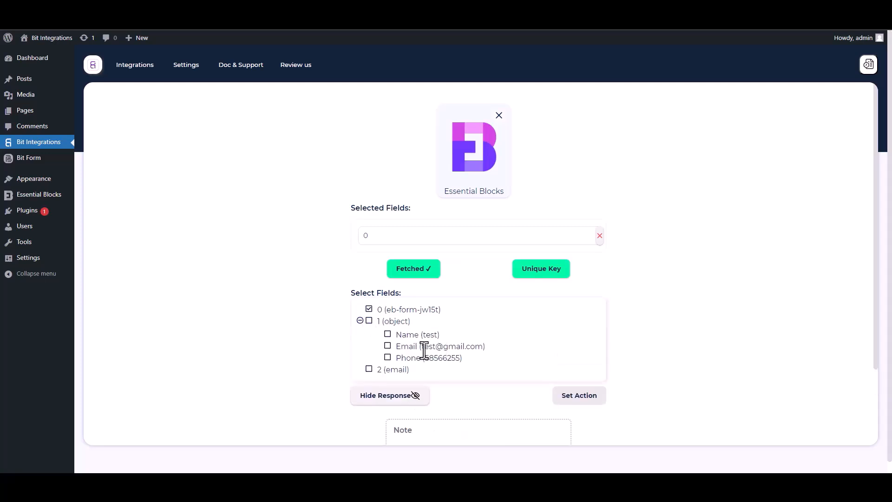
pyautogui.click(388, 335)
pyautogui.click(388, 370)
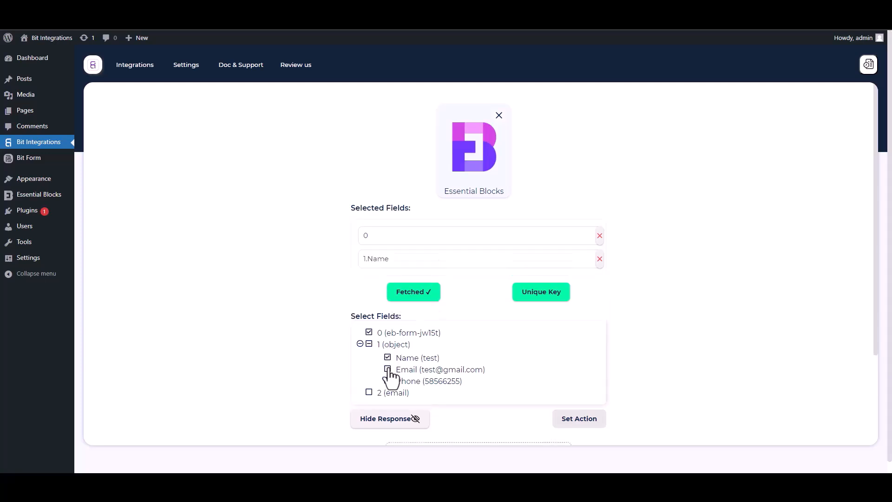
pyautogui.click(388, 403)
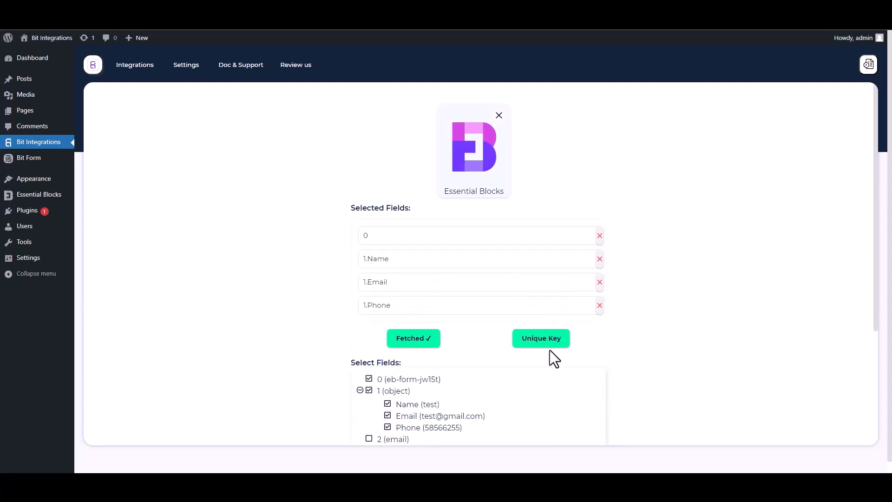
# Step: Set field 0 as the unique primary key
pyautogui.moveTo(875, 299); pyautogui.dragTo(876, 363)
pyautogui.click(546, 257)
pyautogui.click(439, 255)
pyautogui.click(375, 278)
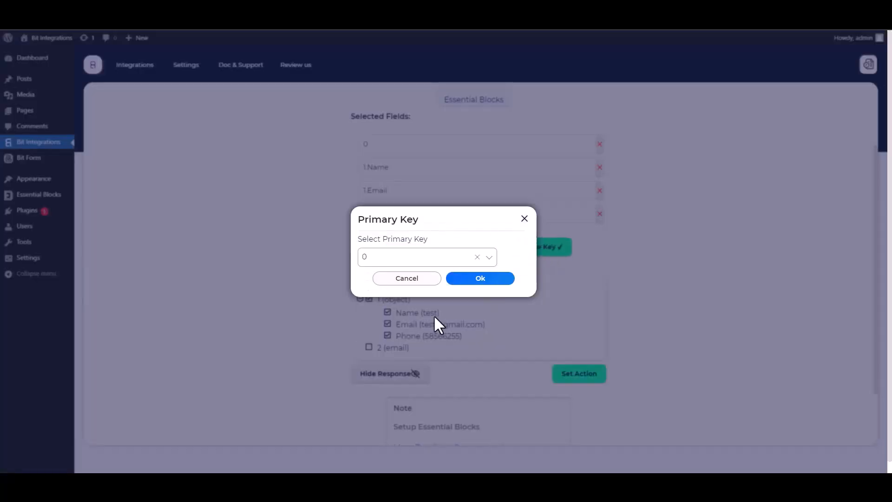
pyautogui.click(479, 282)
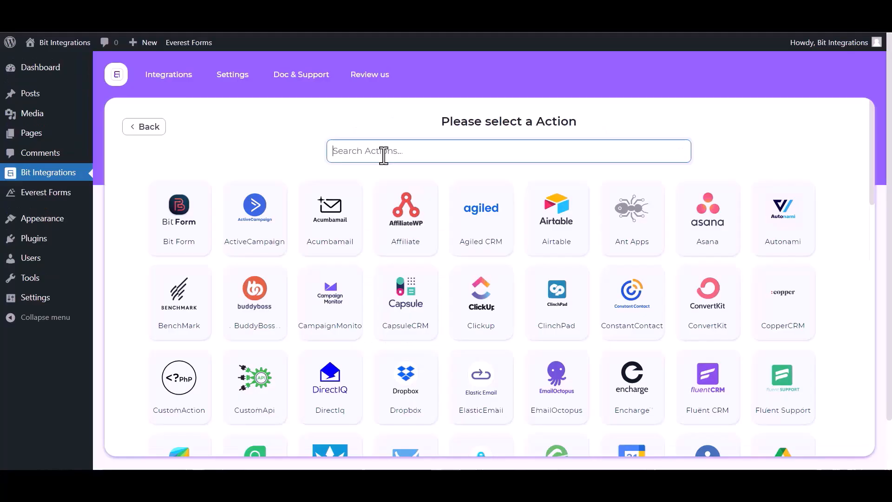
# Step: Search 'in', choose Integromat as the action and open its dashboard to get a webhook
pyautogui.click(384, 154)
pyautogui.write('in')
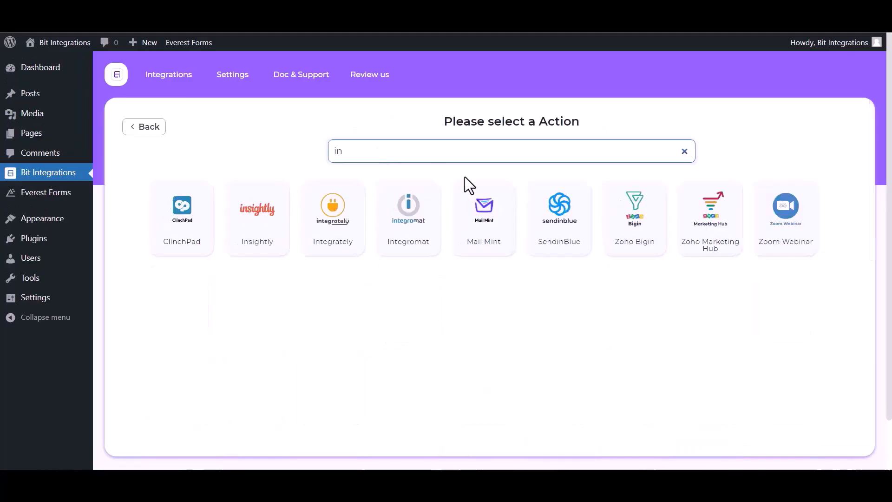
pyautogui.click(414, 246)
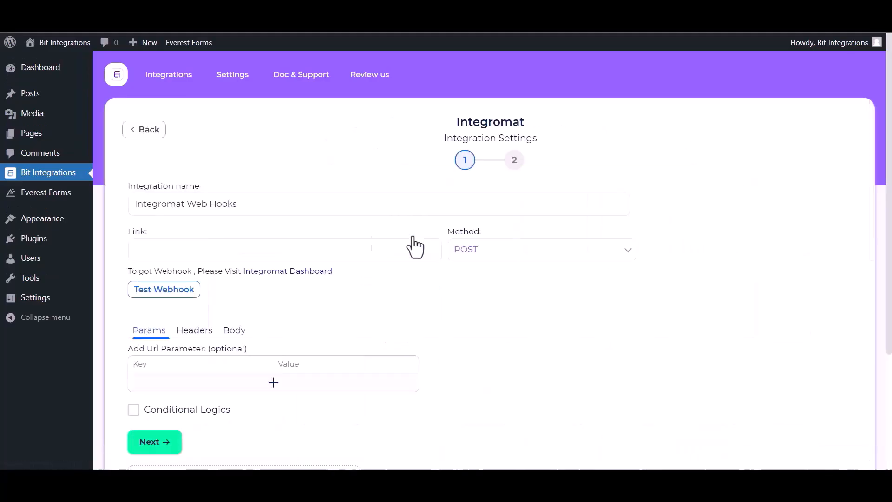
pyautogui.click(278, 271)
# Step: Add a Webhooks Custom webhook module as the scenario's first module
pyautogui.click(461, 219)
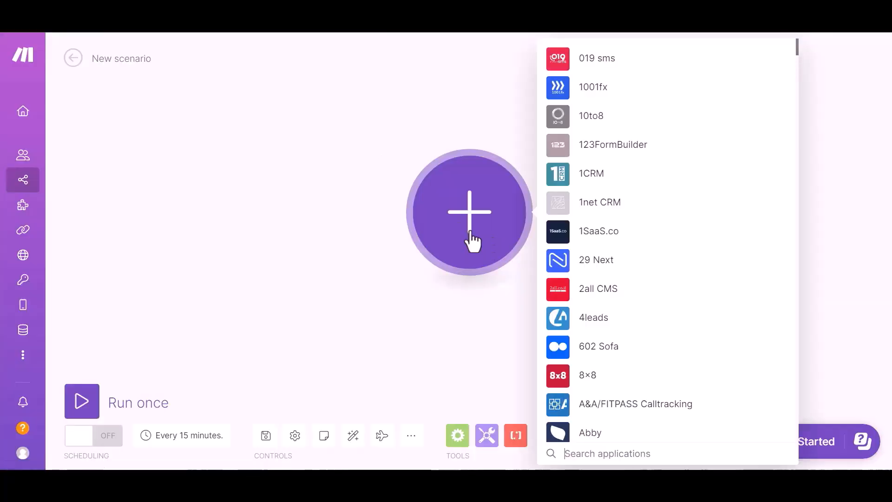
pyautogui.click(591, 453)
pyautogui.write('webh')
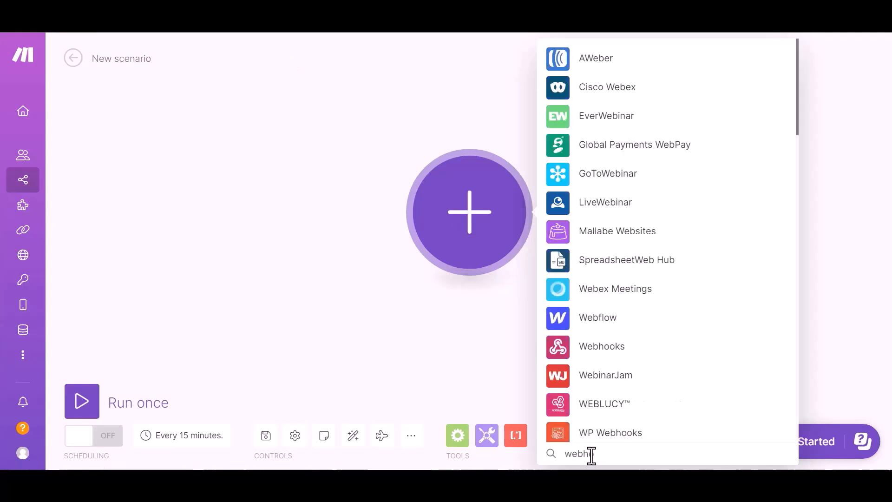
pyautogui.write('ook')
pyautogui.click(659, 64)
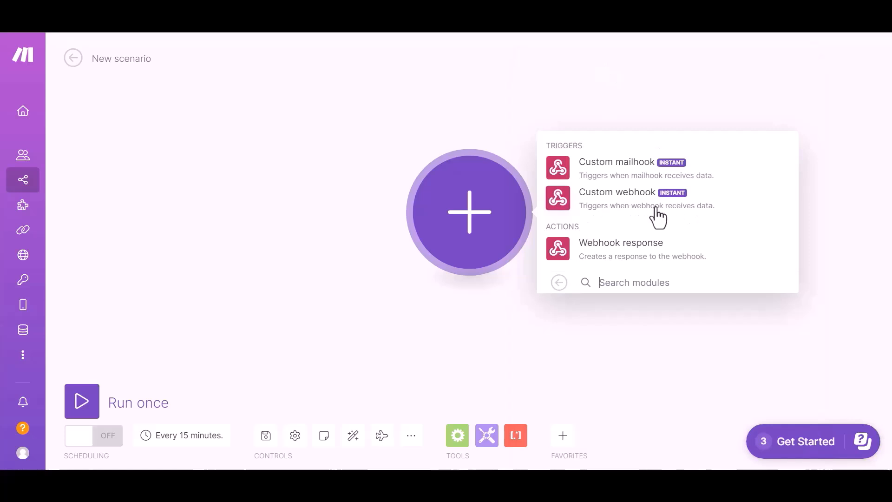
pyautogui.click(646, 211)
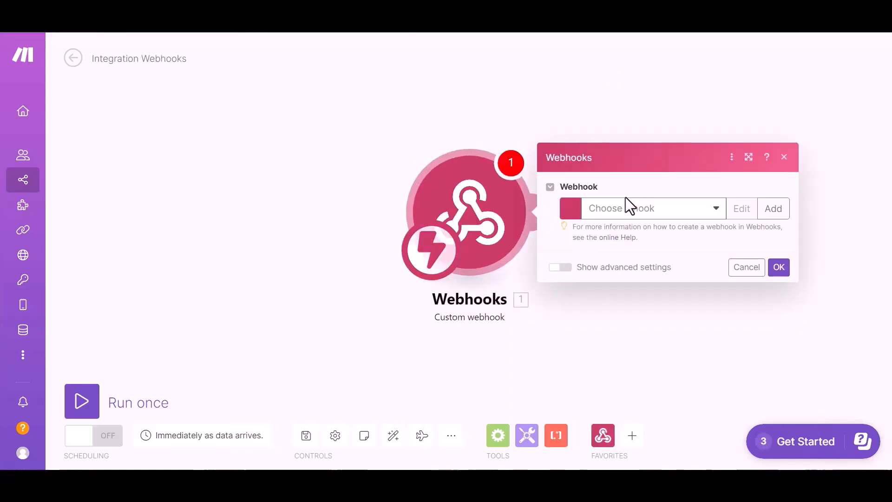
# Step: Link it to the existing My gateway-webhook hook, copy its address and save
pyautogui.click(673, 214)
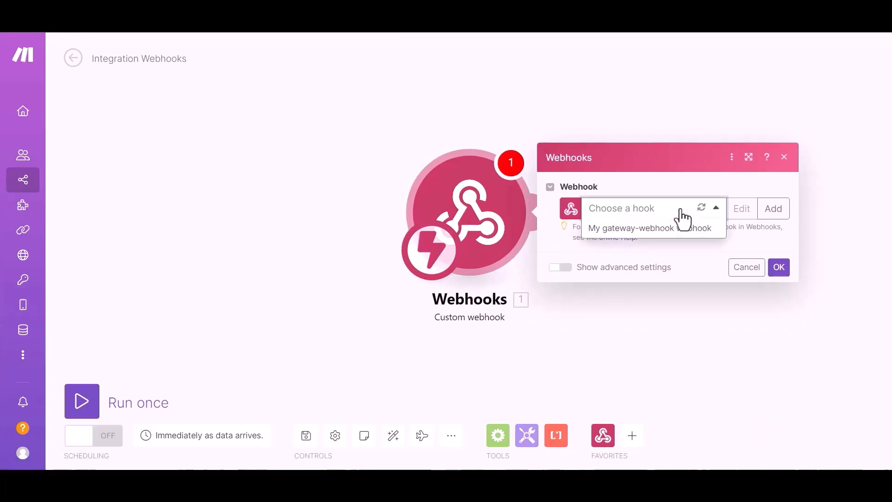
pyautogui.click(675, 227)
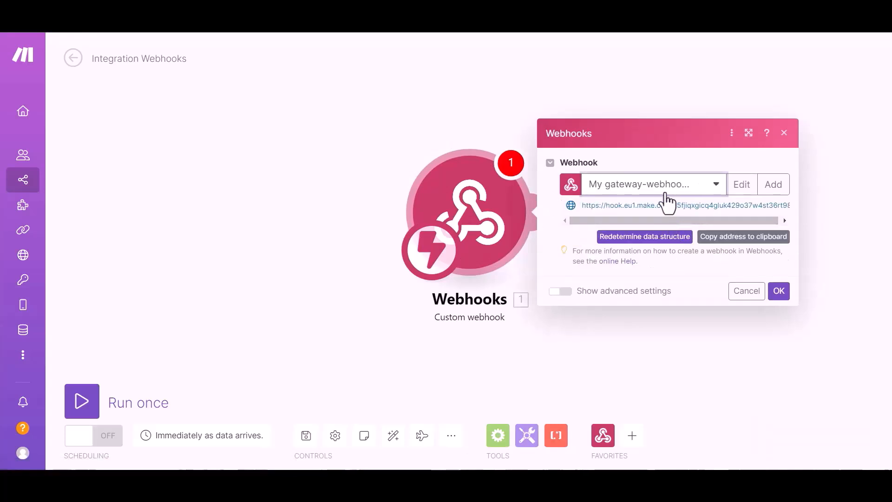
pyautogui.click(753, 239)
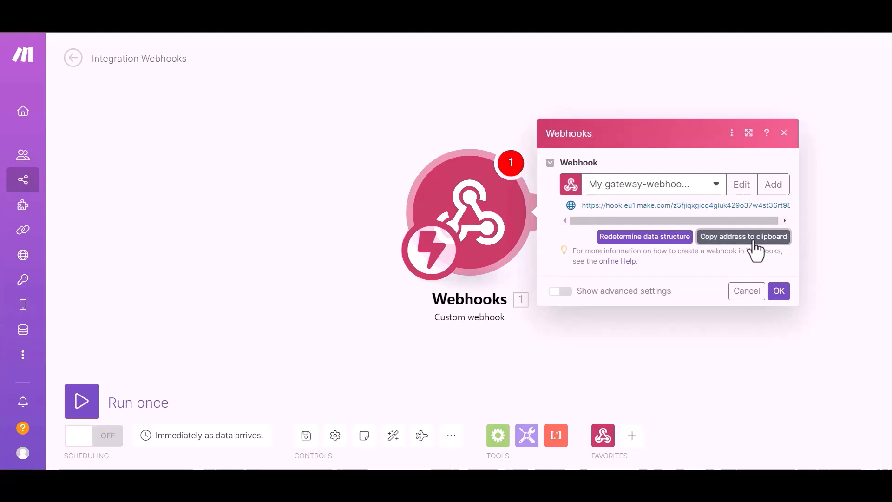
pyautogui.click(778, 292)
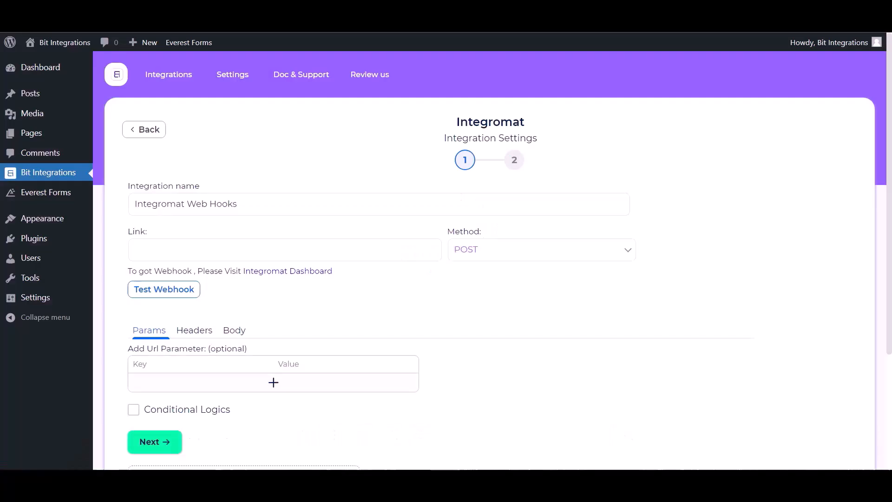
# Step: Paste the Make webhook address into Link and send all data as application/json
pyautogui.click(181, 243)
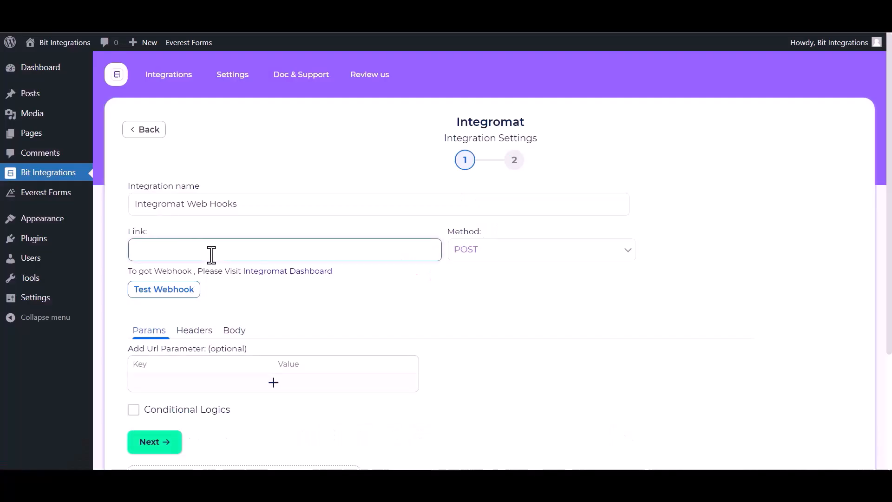
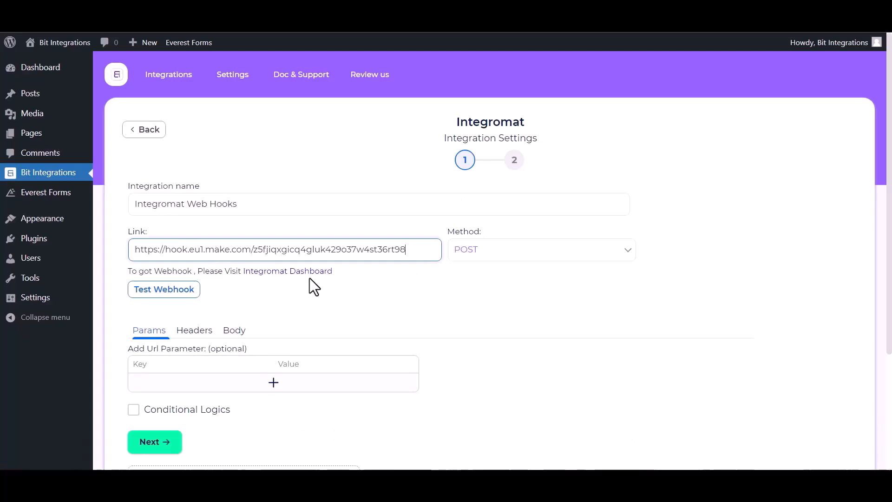
pyautogui.click(232, 331)
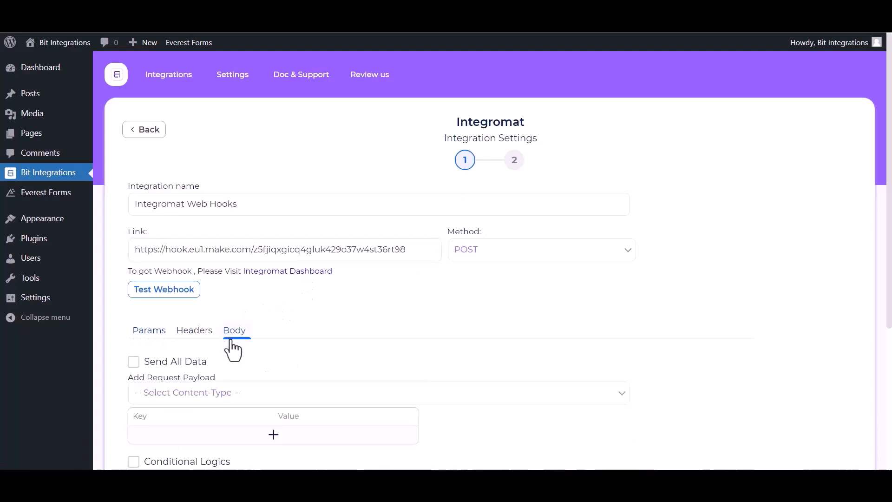
pyautogui.click(183, 364)
pyautogui.scroll(-1, 198, 367)
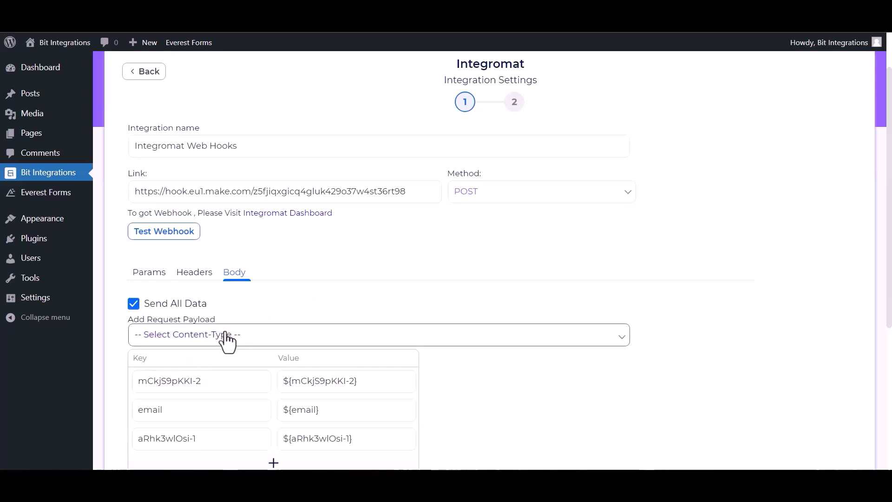
pyautogui.click(228, 339)
pyautogui.click(196, 366)
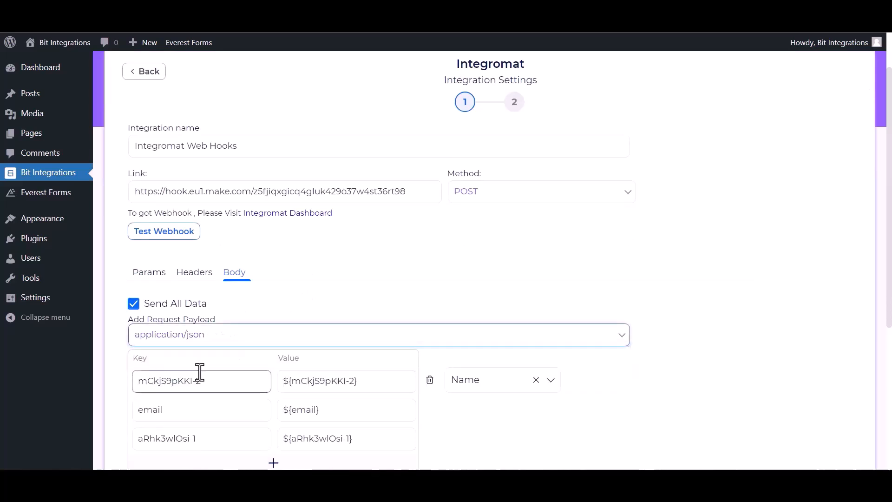
# Step: Test the webhook successfully and continue to the next integration step
pyautogui.scroll(-1, 181, 265)
pyautogui.click(169, 227)
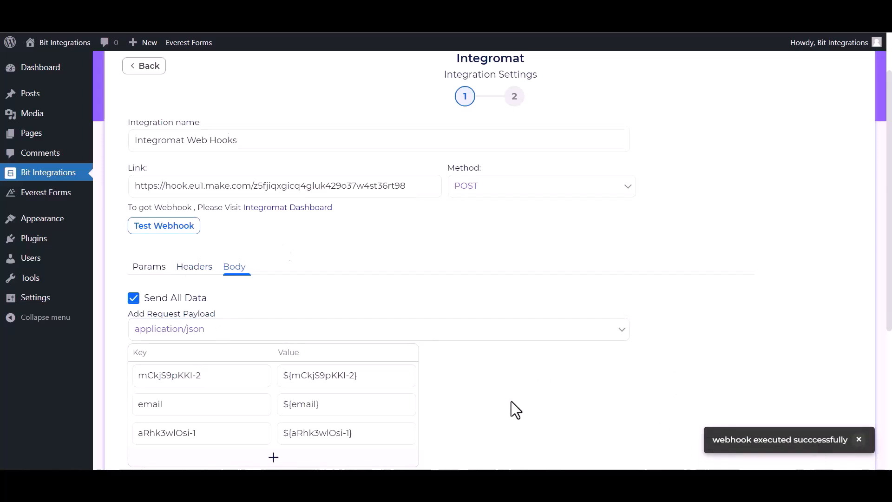
pyautogui.scroll(-3, 242, 409)
pyautogui.click(153, 342)
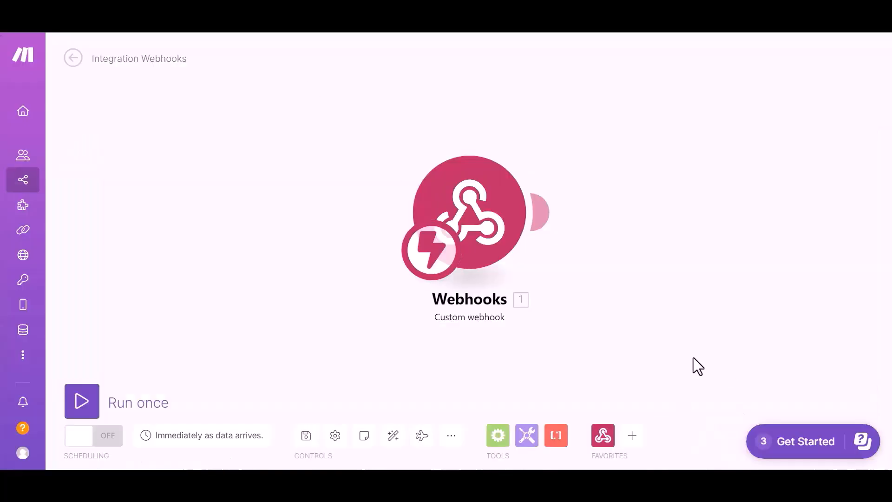
# Step: Search 'airta' and add Airtable's Get a Record module after the webhook trigger
pyautogui.click(631, 436)
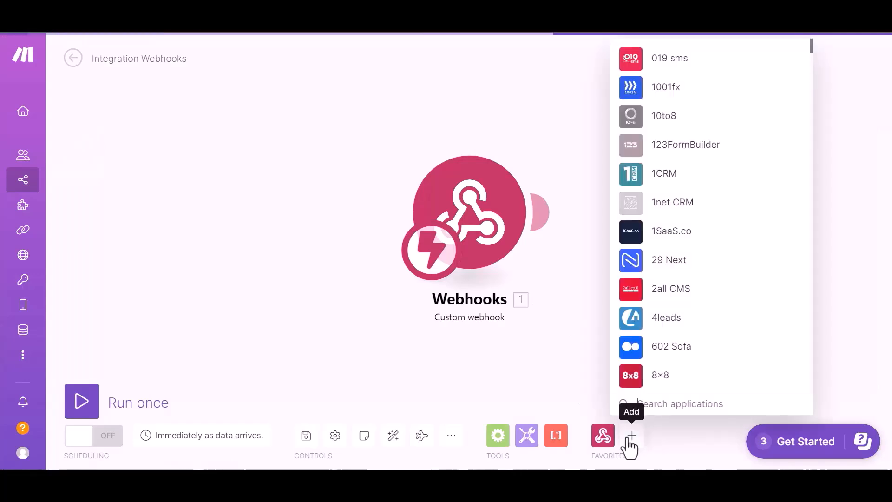
pyautogui.click(659, 407)
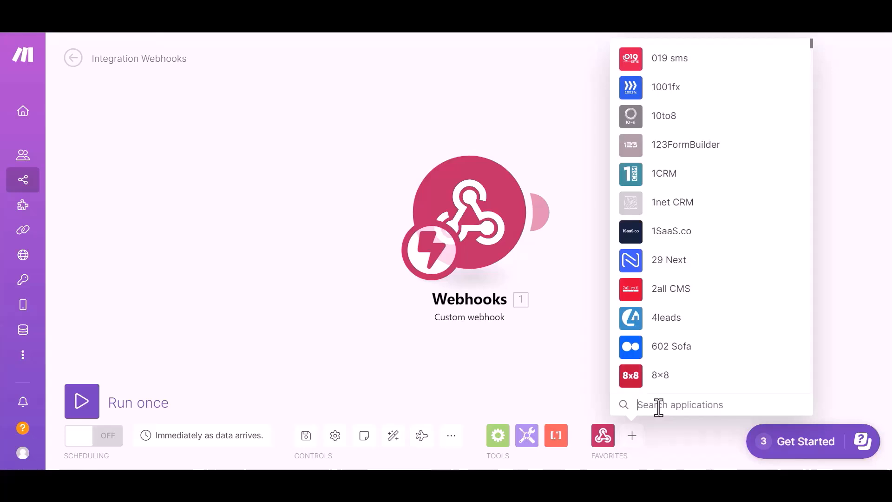
pyautogui.write('airta')
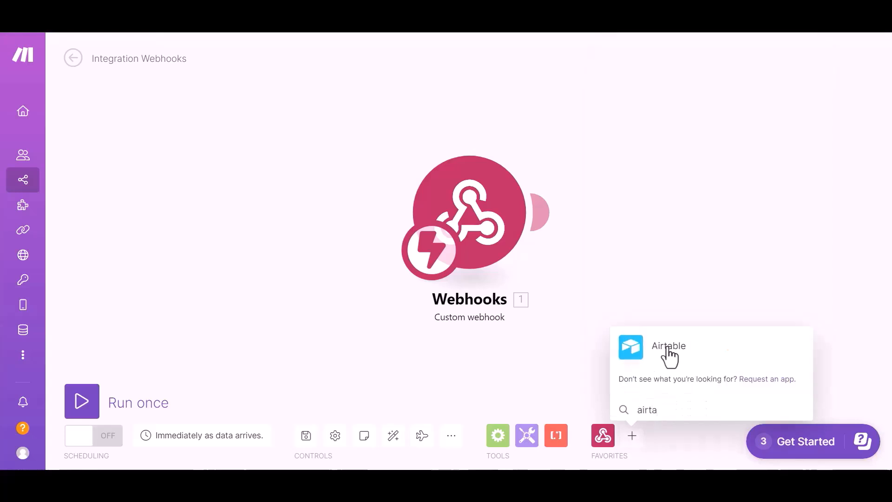
pyautogui.click(668, 349)
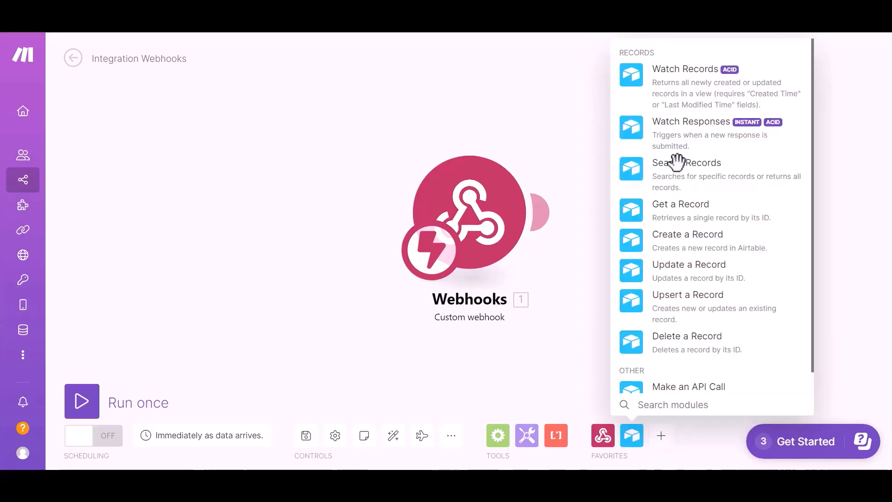
pyautogui.click(671, 210)
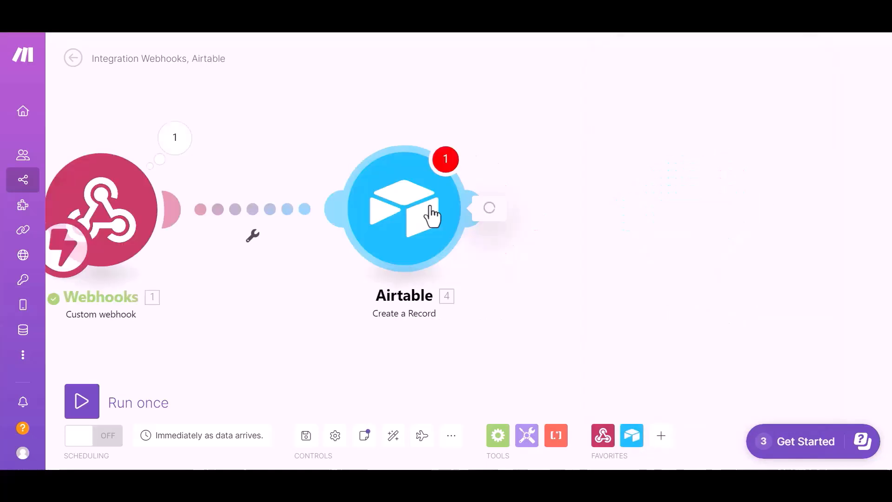
# Step: Point the Airtable module at Table 1 of the bit integration base using the existing connection
pyautogui.click(431, 213)
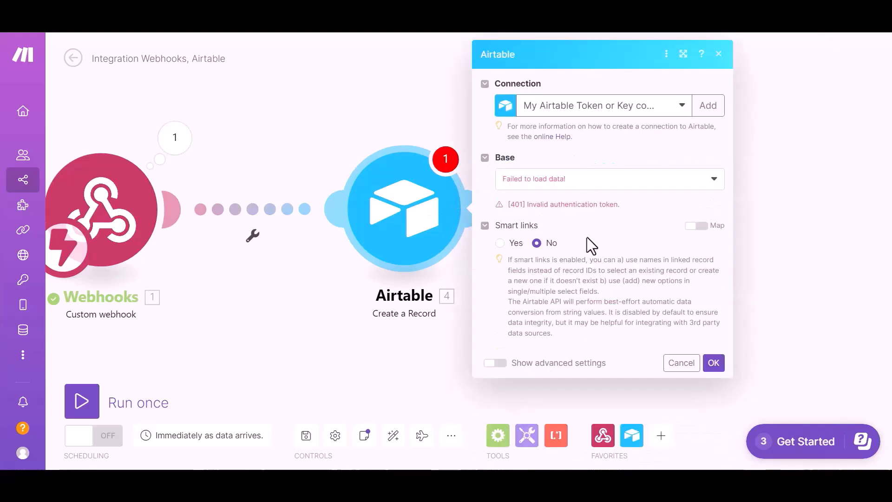
pyautogui.click(643, 110)
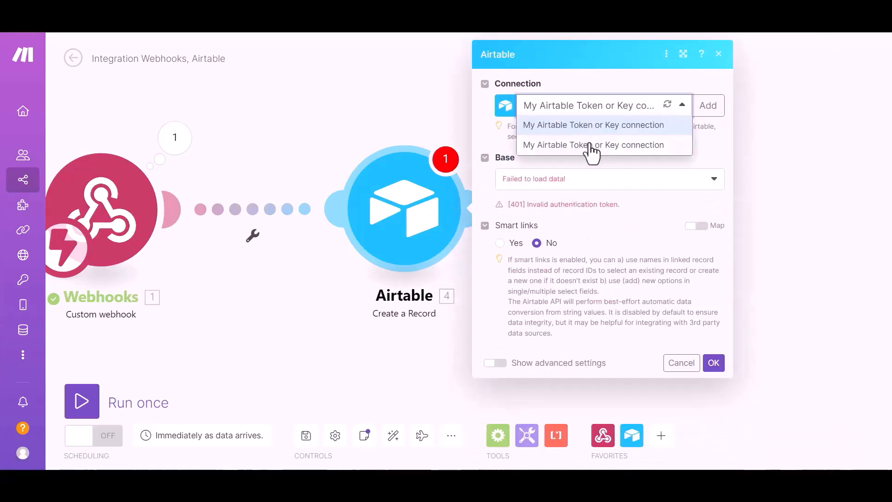
pyautogui.click(590, 144)
pyautogui.click(598, 197)
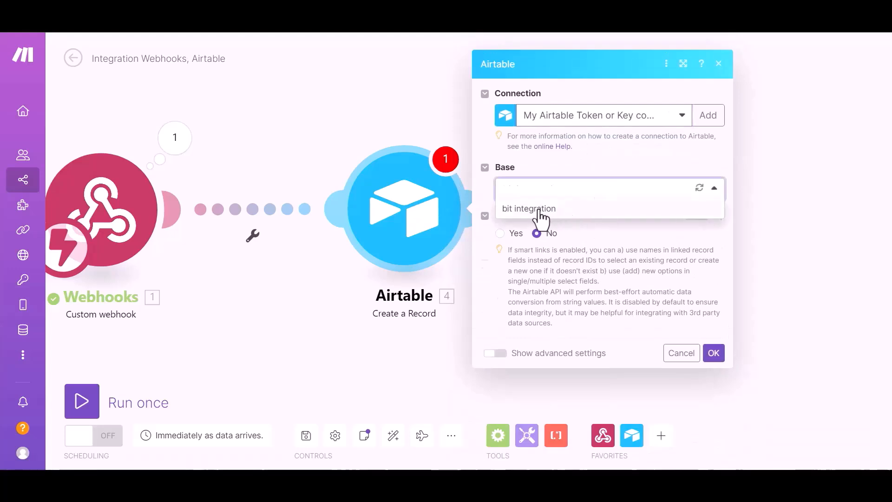
pyautogui.click(534, 210)
pyautogui.click(562, 230)
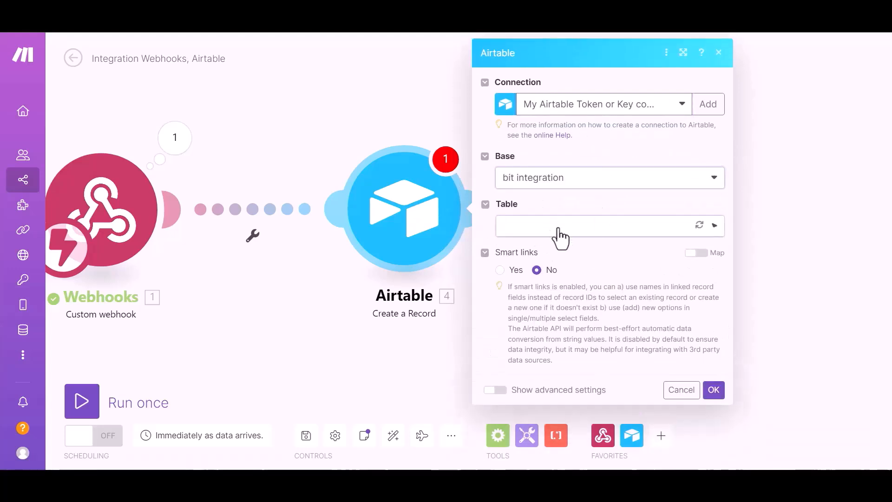
pyautogui.click(538, 247)
pyautogui.scroll(-3, 572, 253)
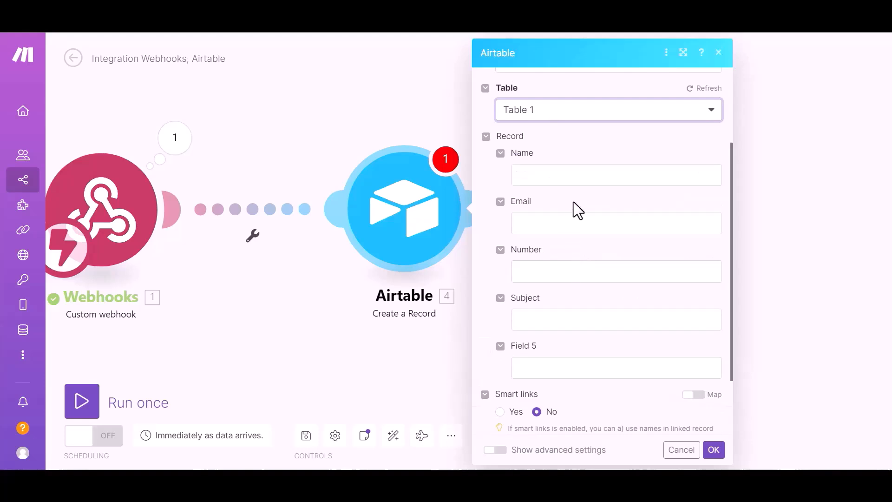
# Step: Map webhook values into Name, Email and Number, and save the module
pyautogui.click(579, 177)
pyautogui.click(362, 201)
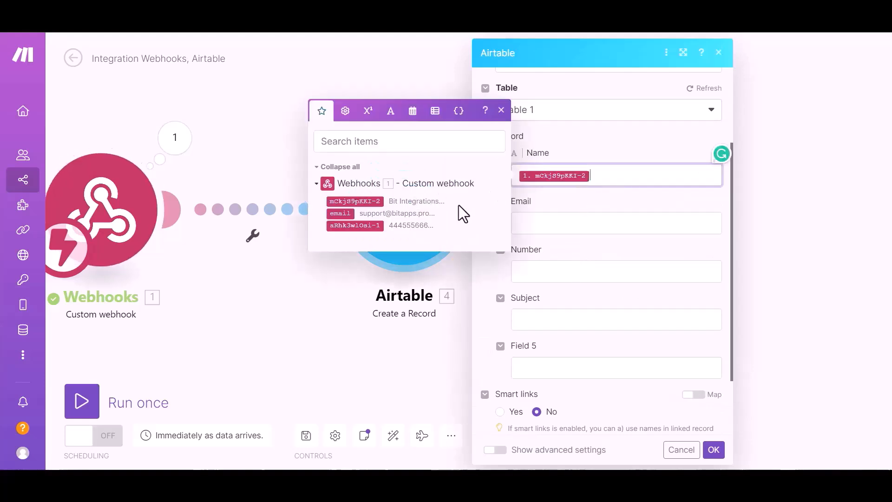
pyautogui.press('Tab')
pyautogui.click(344, 262)
pyautogui.click(563, 274)
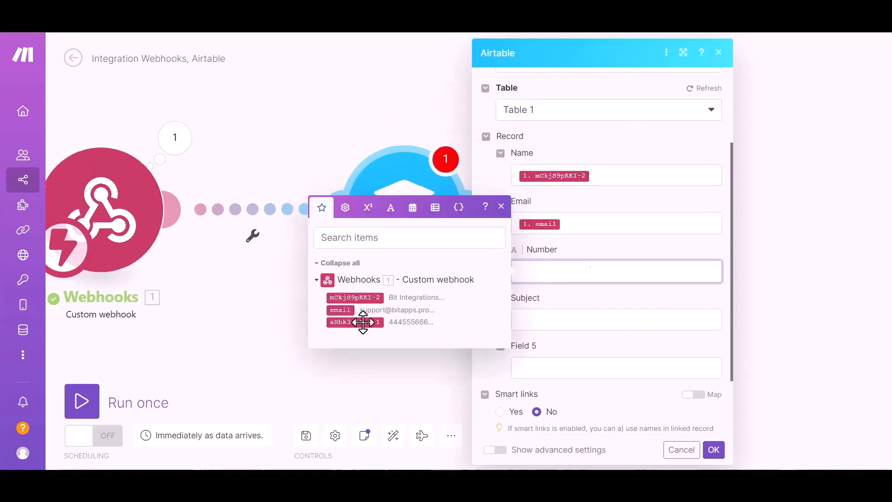
pyautogui.click(363, 318)
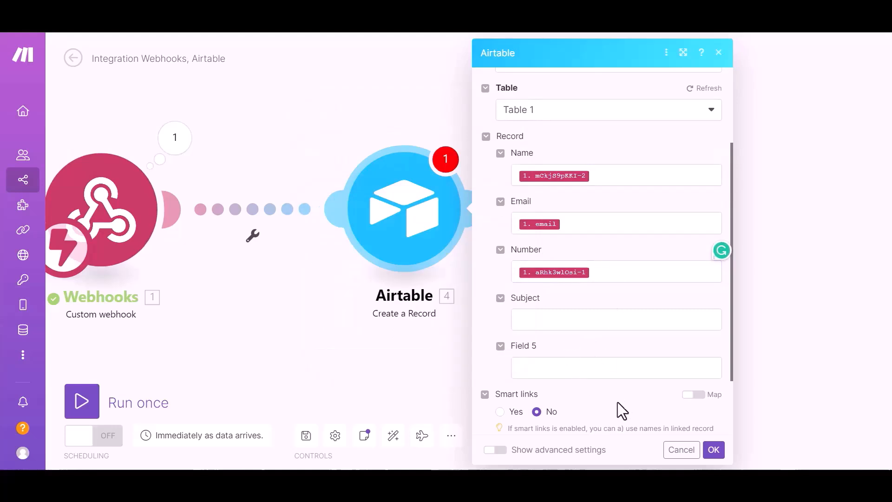
pyautogui.scroll(-2, 617, 407)
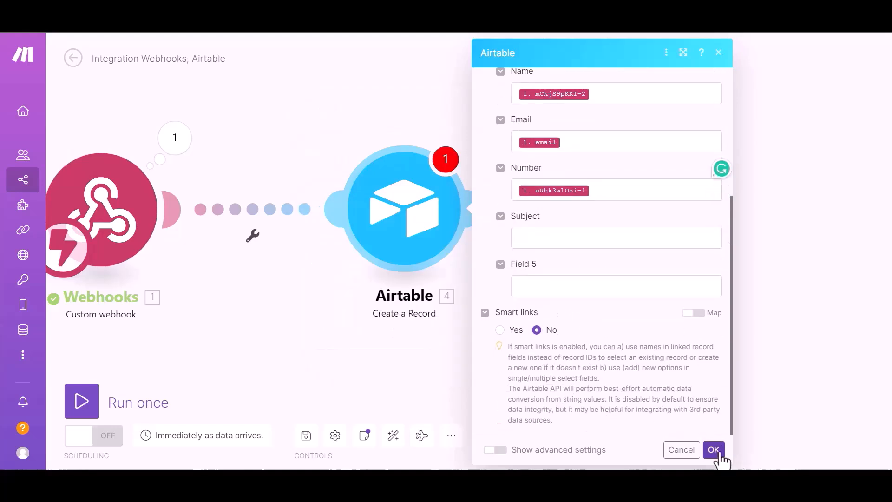
pyautogui.click(715, 451)
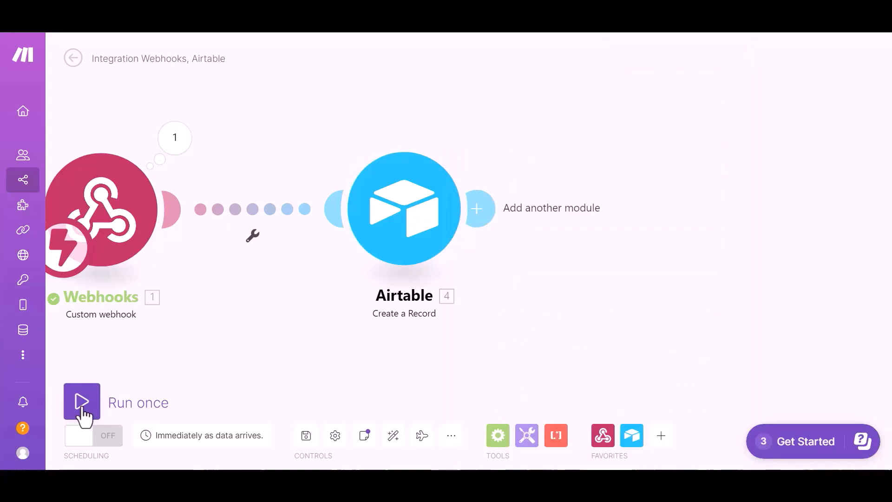
# Step: Run the Make scenario once and enter 'Bit Integration' as the form name
pyautogui.click(85, 413)
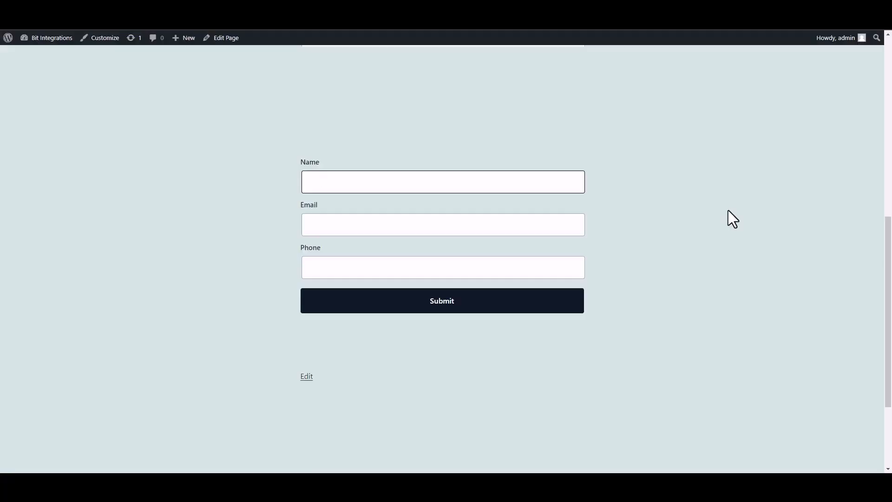
pyautogui.write('Bit INTEG')
pyautogui.press('BackSpace')
pyautogui.write('ntegrations')
# Step: Fill in a support email and a phone number, then submit the form
pyautogui.click(534, 227)
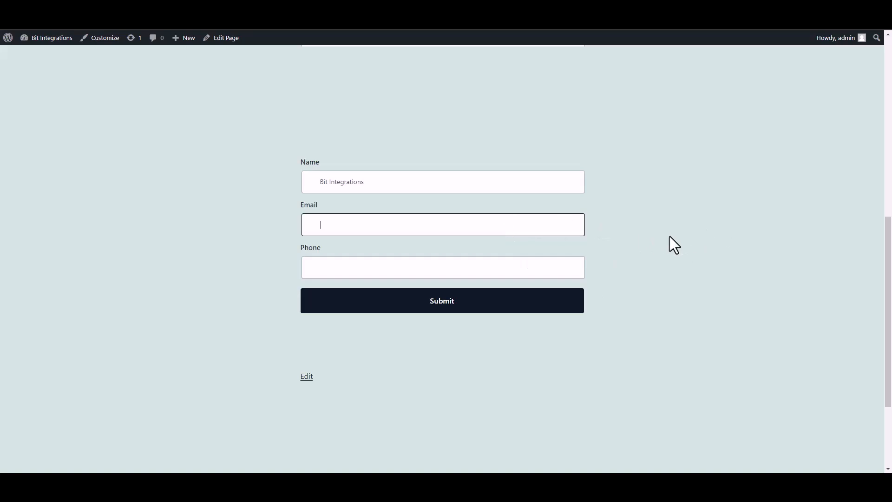
pyautogui.click(553, 272)
pyautogui.write('444555666')
pyautogui.click(565, 307)
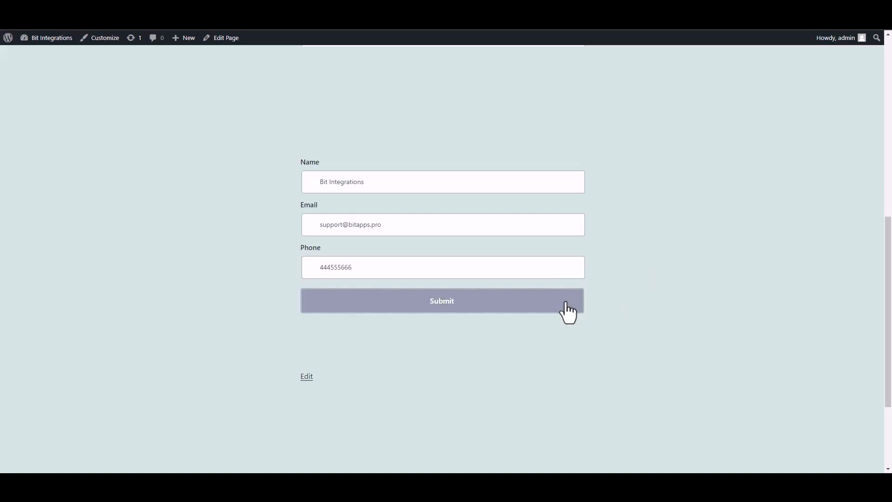
pyautogui.moveTo(291, 346); pyautogui.dragTo(637, 352)
pyautogui.click(636, 352)
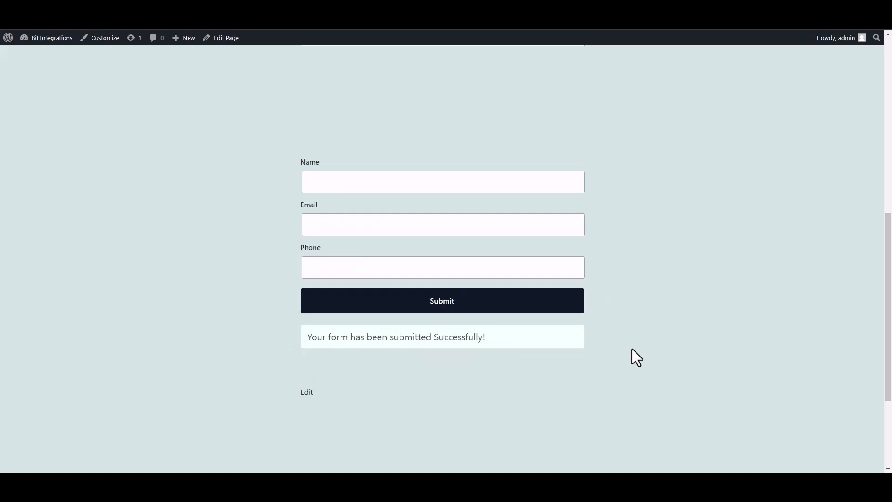